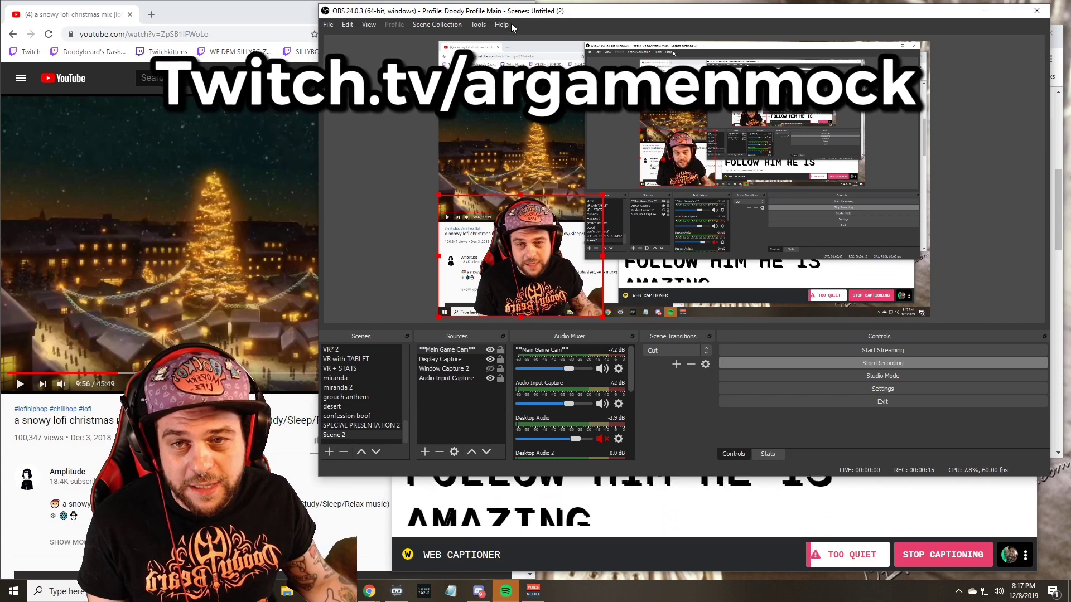
Step: Open the Transition Override Matrix, move its window clear of the preview and enlarge it to show more scenes
click(478, 25)
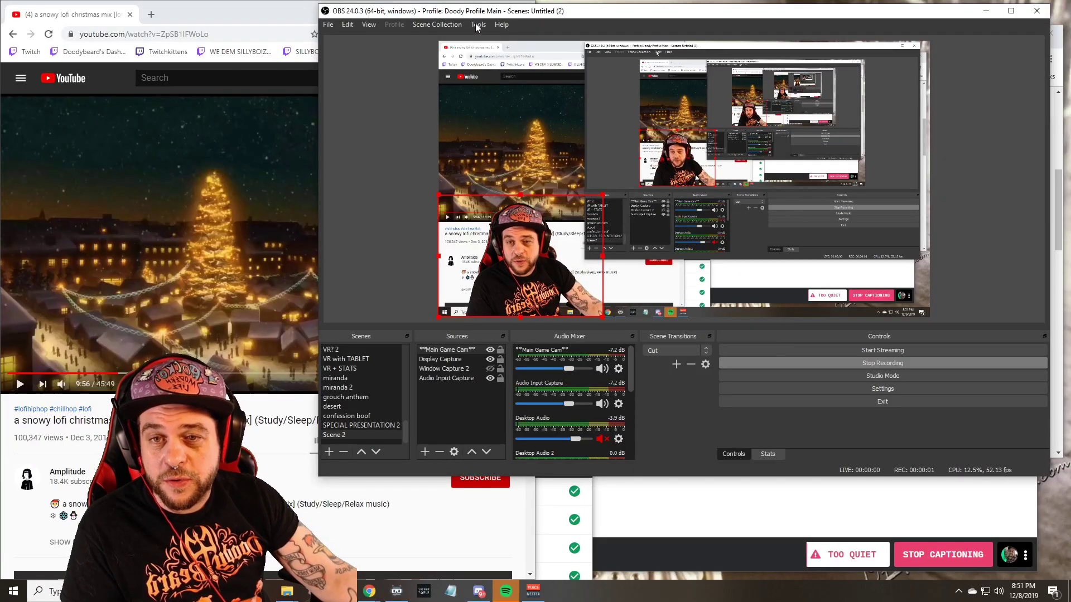
click(476, 26)
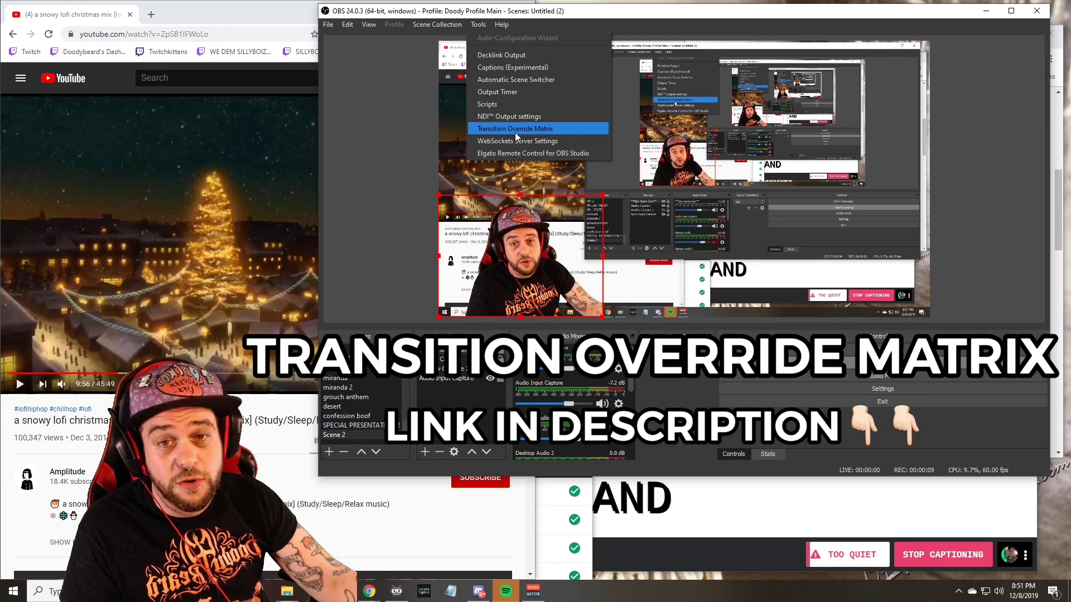
click(475, 27)
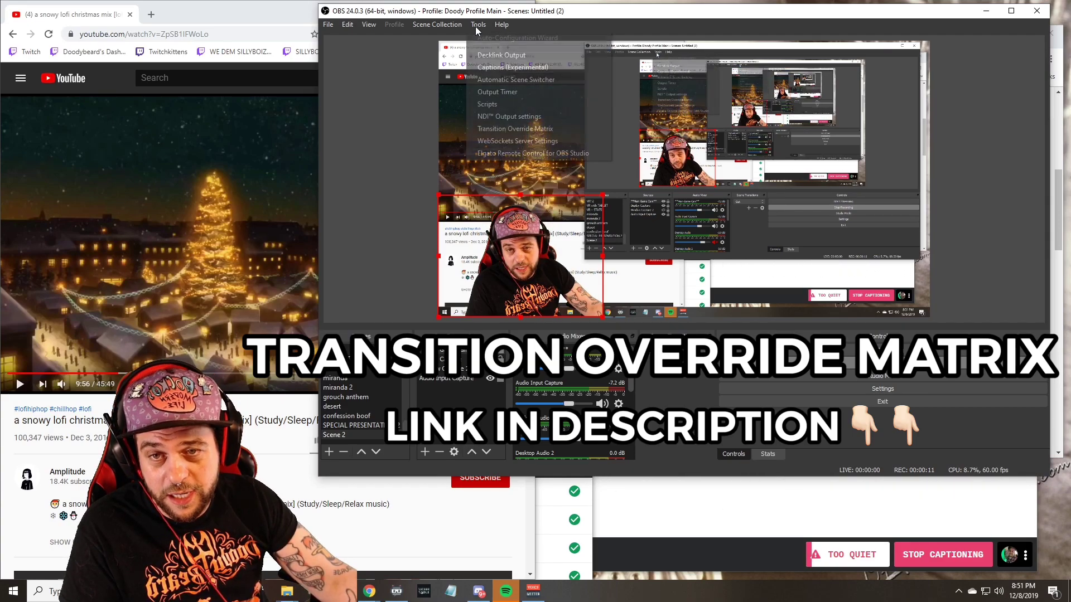
click(475, 26)
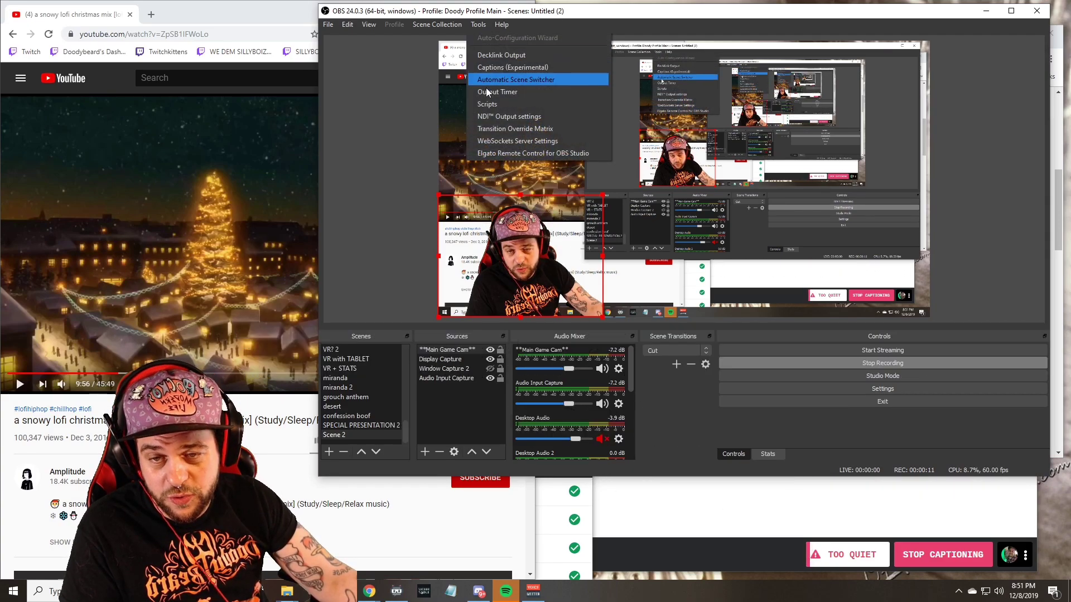
click(529, 128)
drag(485, 68, 110, 21)
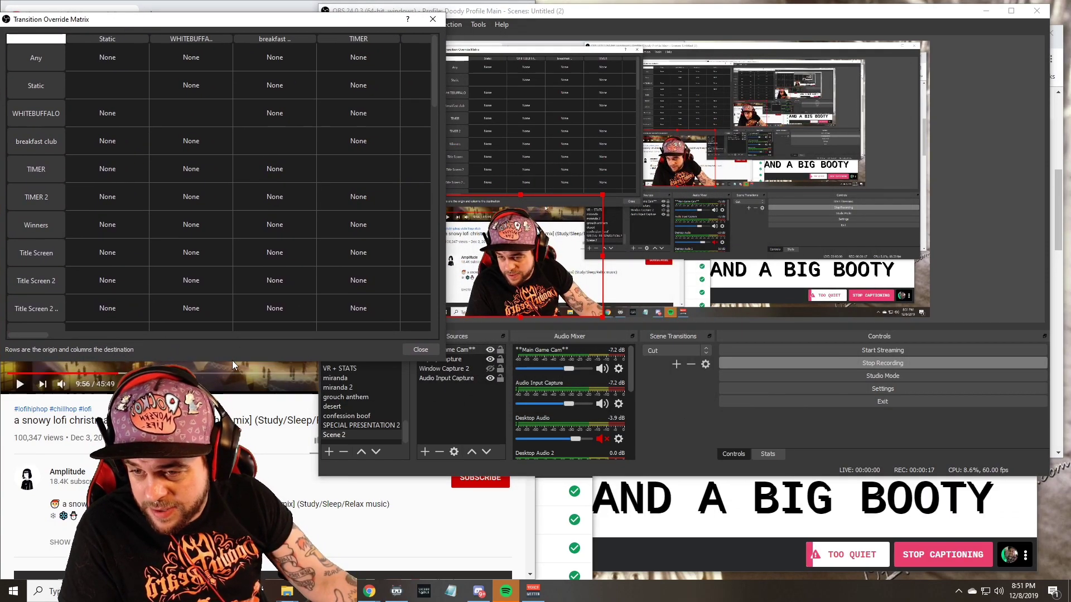
drag(234, 362, 233, 560)
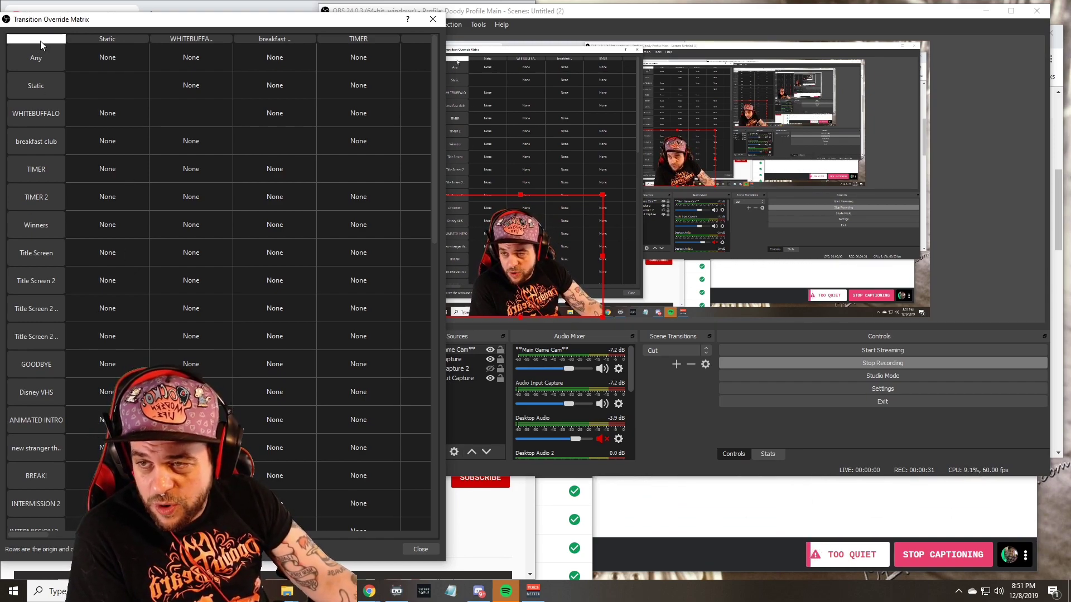
Step: Examine the origin scenes in the matrix rows and the destination scenes in its columns
scroll(34, 394, down, 10)
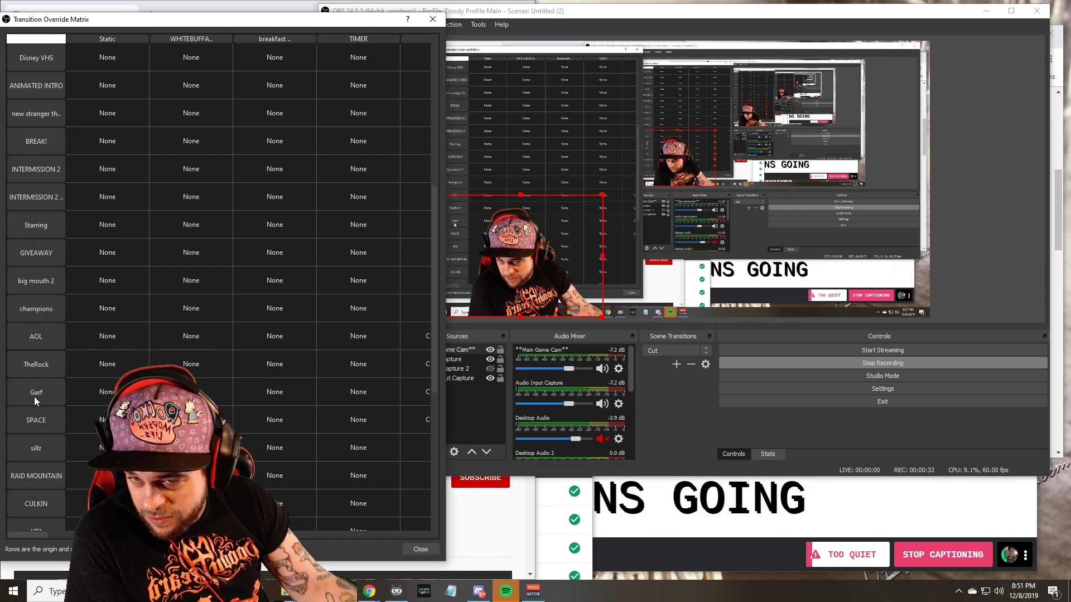
scroll(34, 439, up, 10)
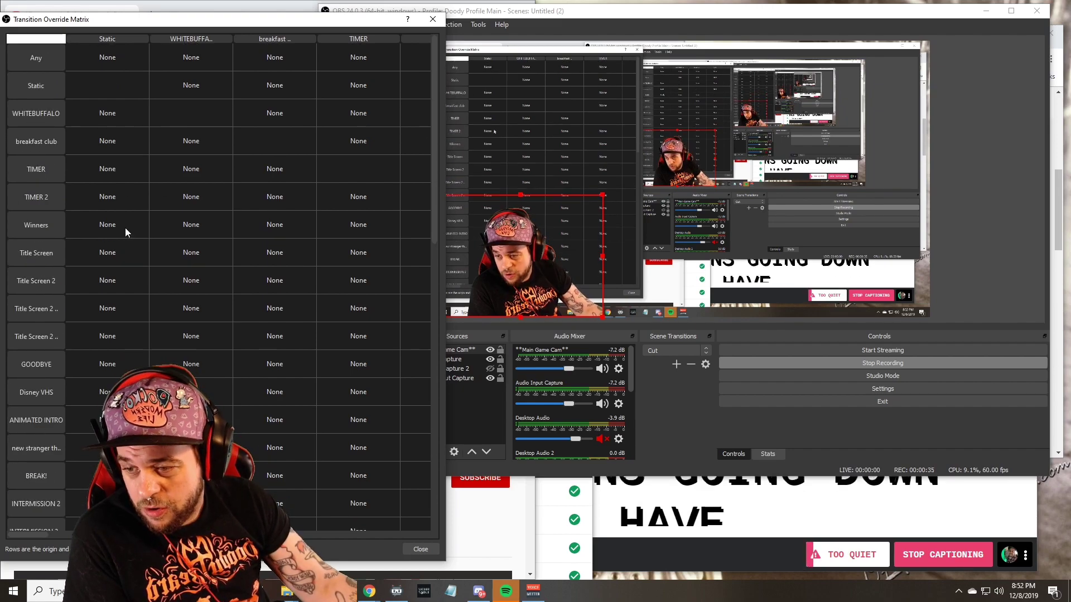
drag(57, 537, 140, 536)
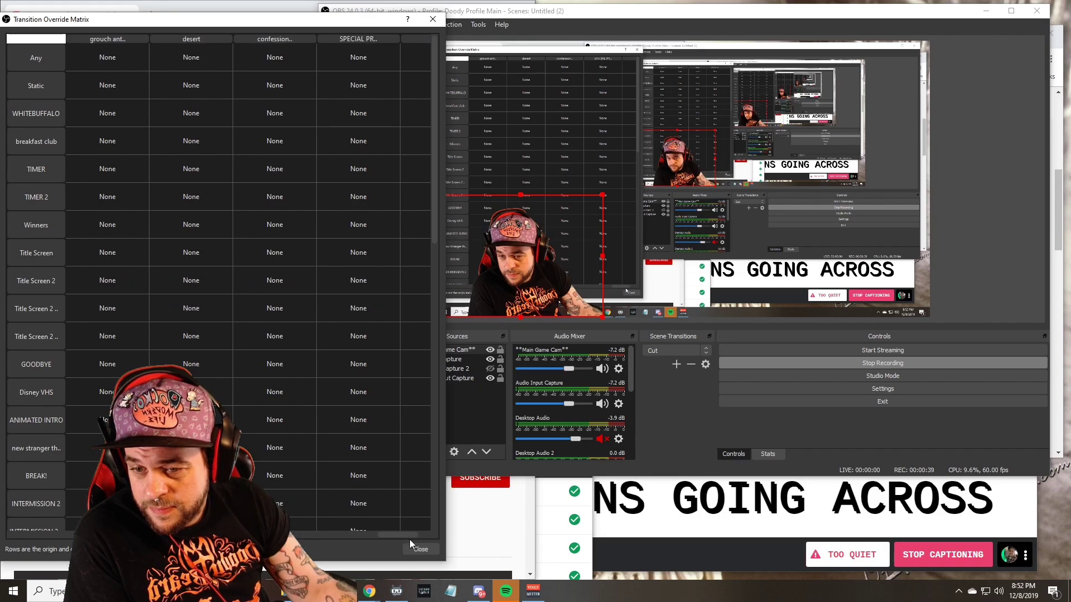
drag(51, 536, 17, 536)
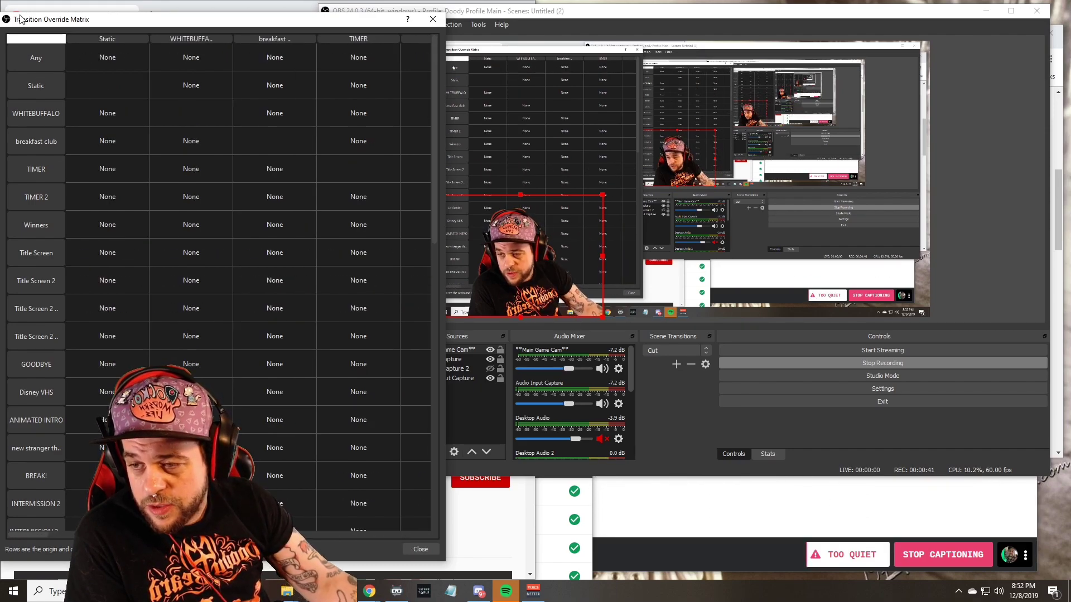
scroll(41, 199, down, 5)
scroll(31, 479, up, 5)
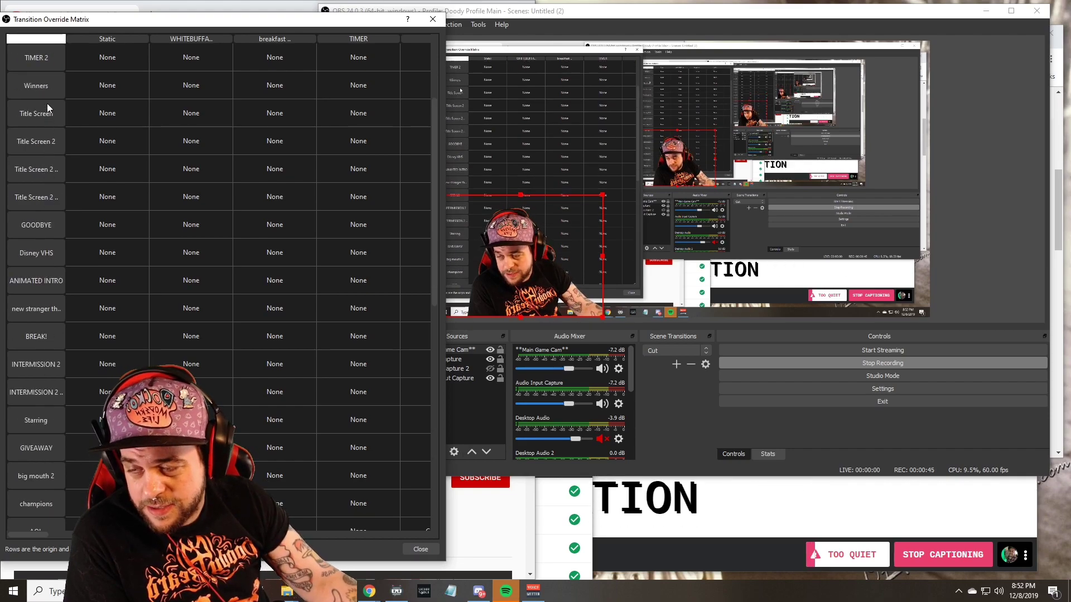
scroll(52, 162, down, 3)
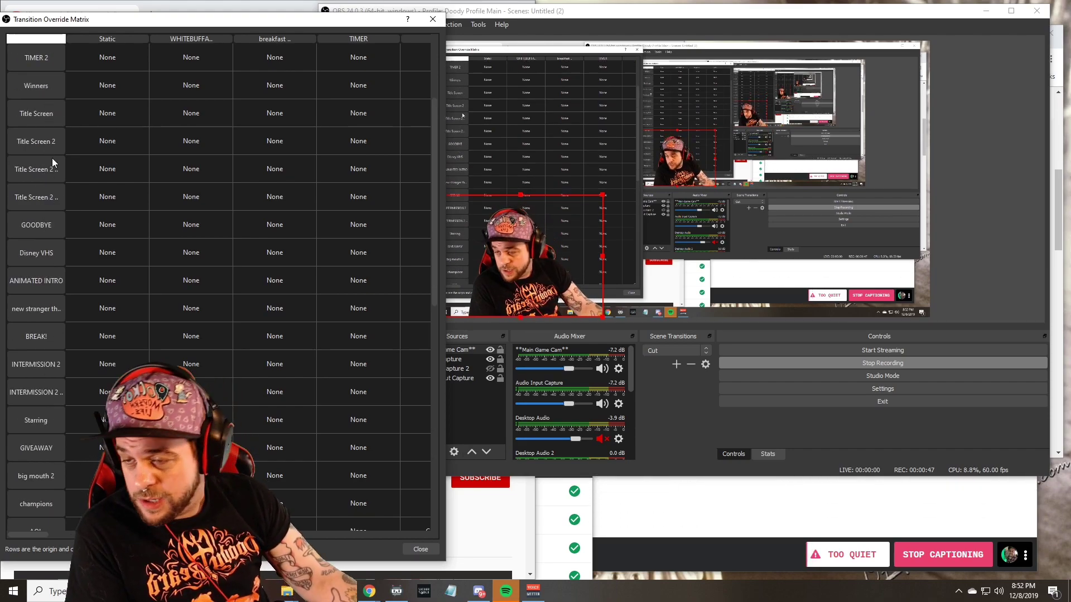
scroll(51, 57, up, 5)
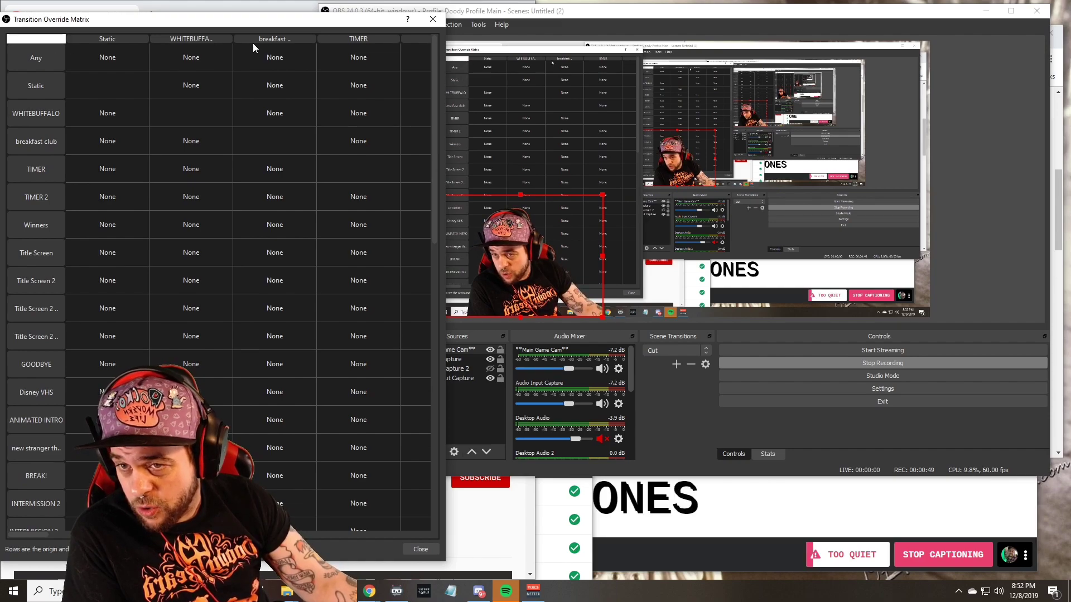
drag(31, 538, 63, 546)
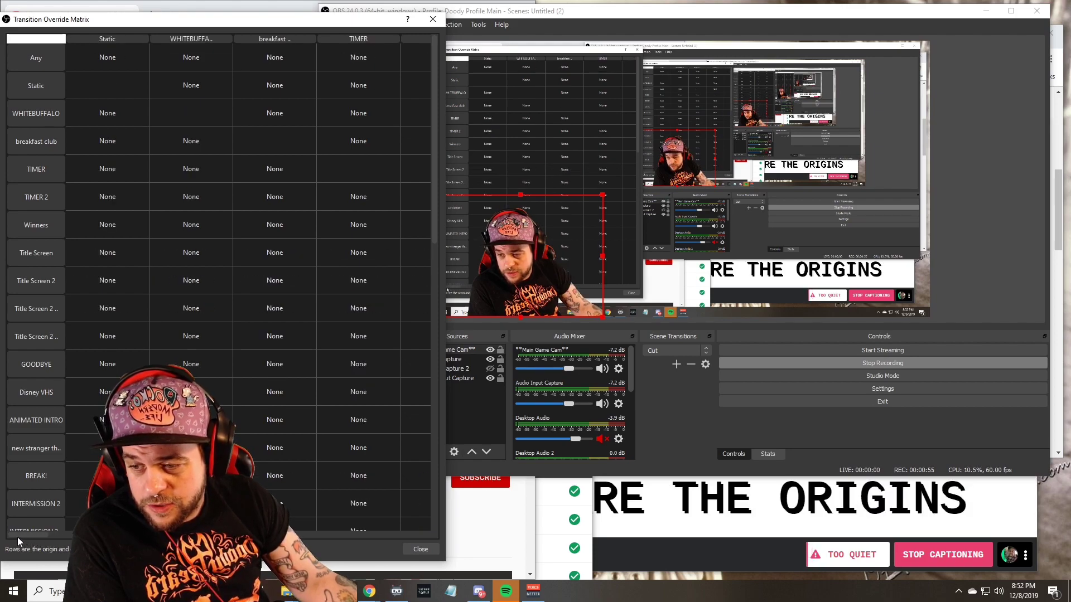
Step: Review the transition overrides in the big mouth 2 row across the Title Screen, GOODBYE and Disney VHS destinations
scroll(35, 143, down, 4)
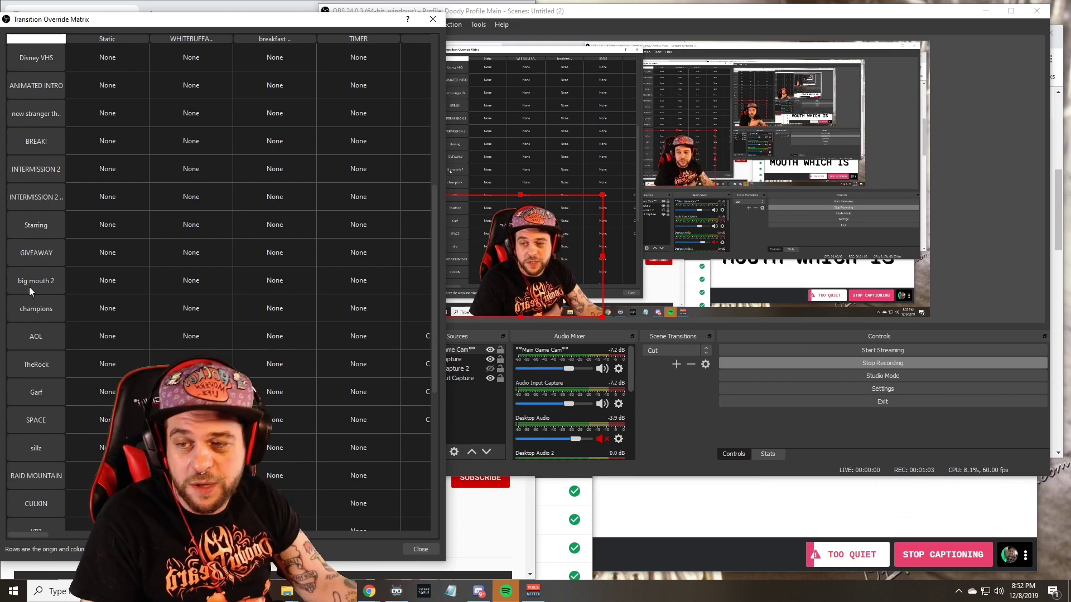
drag(38, 535, 78, 535)
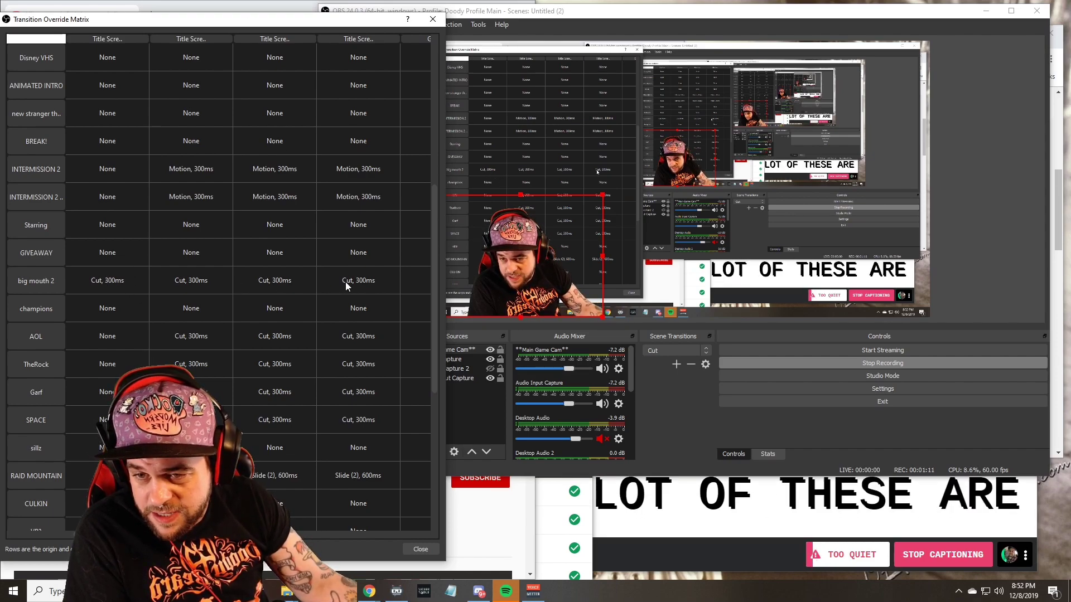
drag(78, 535, 84, 535)
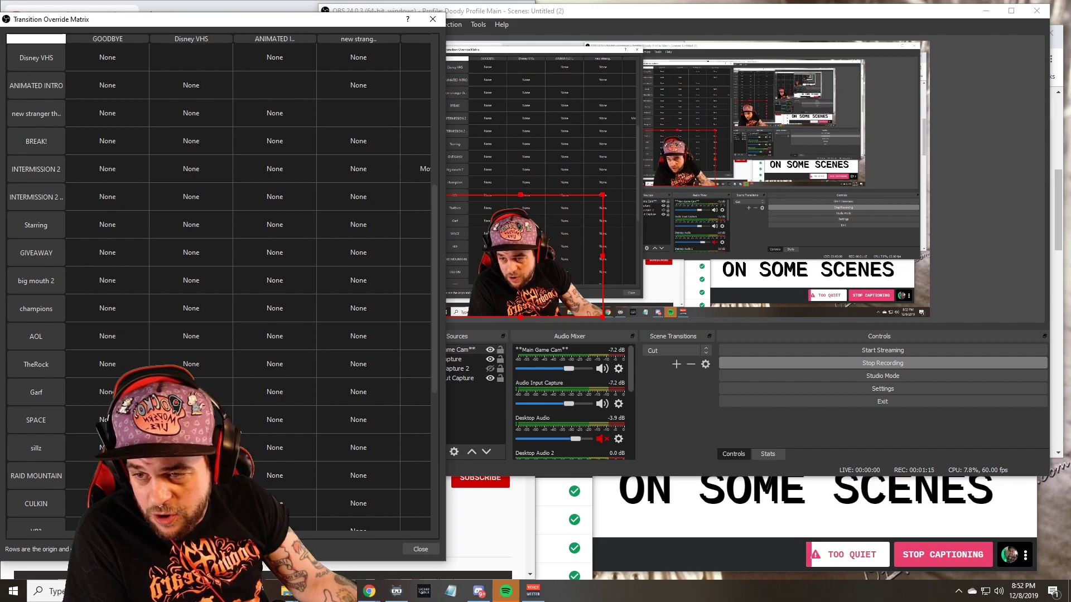
drag(84, 535, 117, 535)
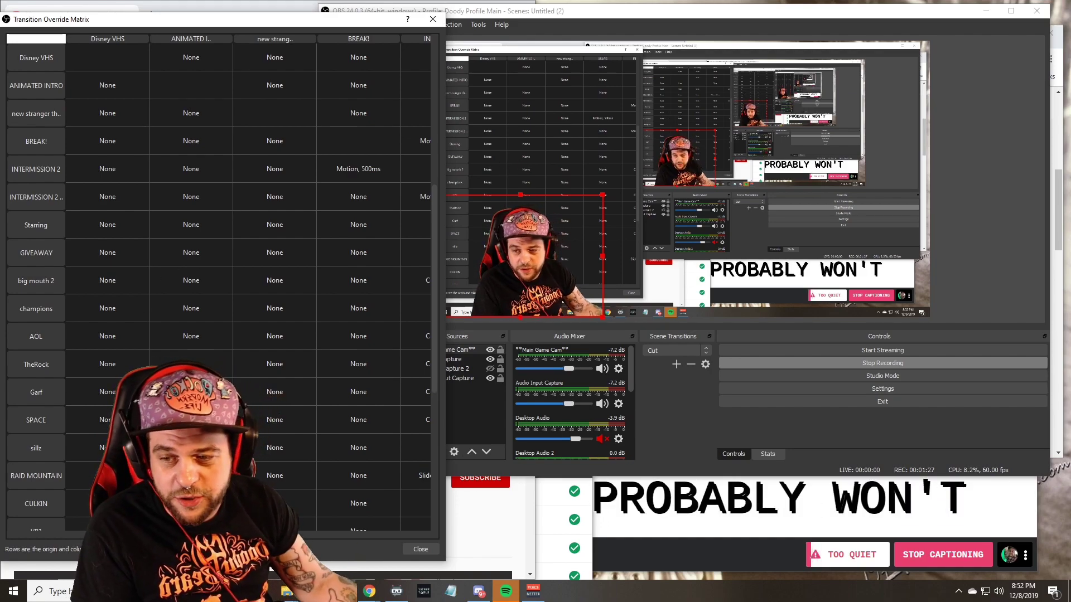
scroll(245, 279, left, 1)
scroll(9, 533, left, 3)
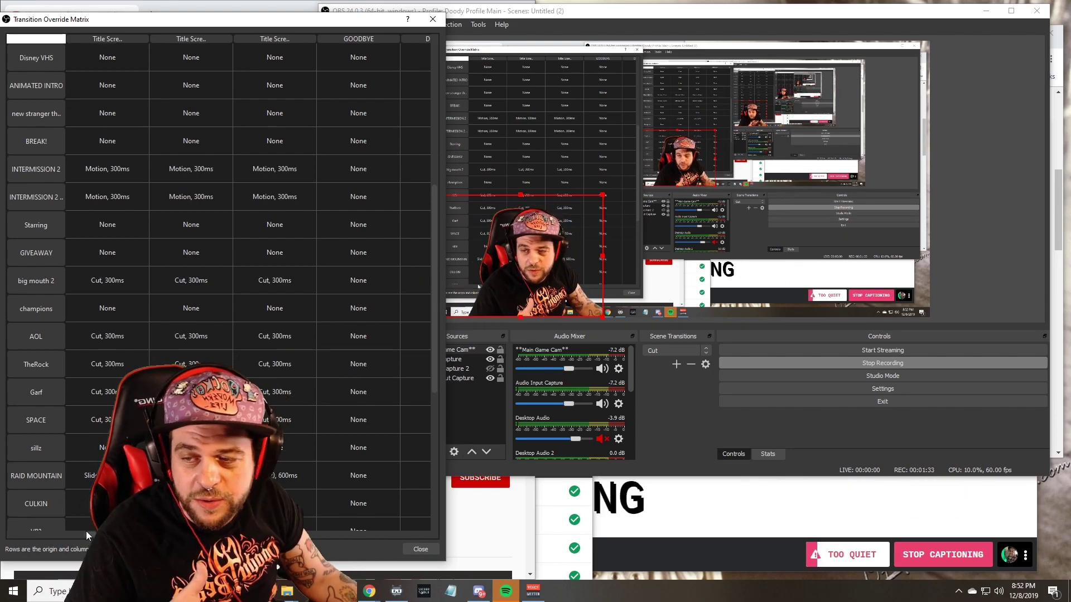
Step: Inspect the transition choices for the override from big mouth 2 to VR?
drag(76, 535, 7, 538)
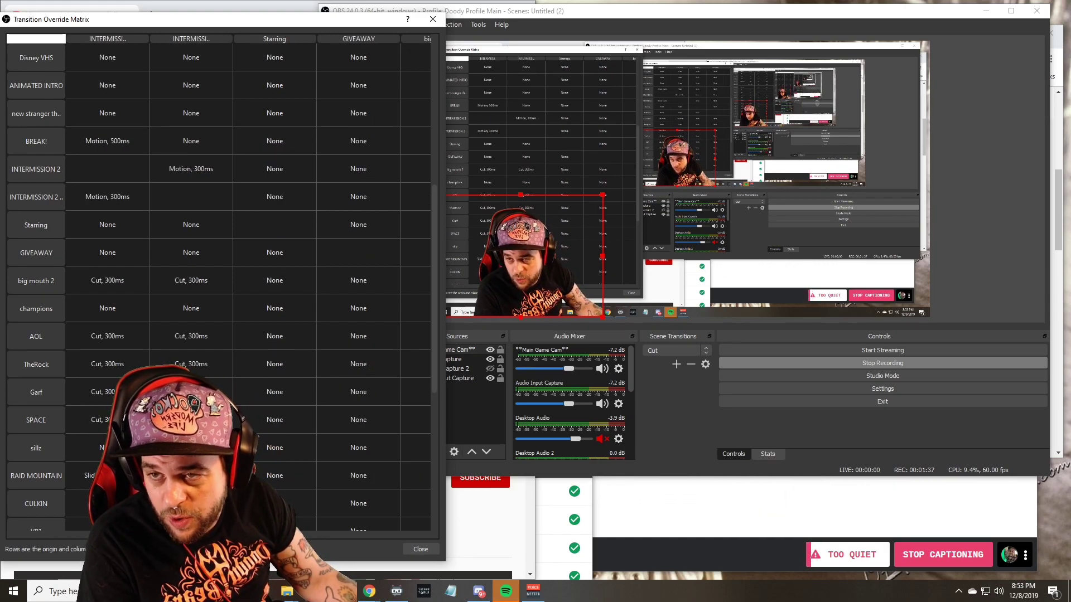
scroll(224, 279, right, 4)
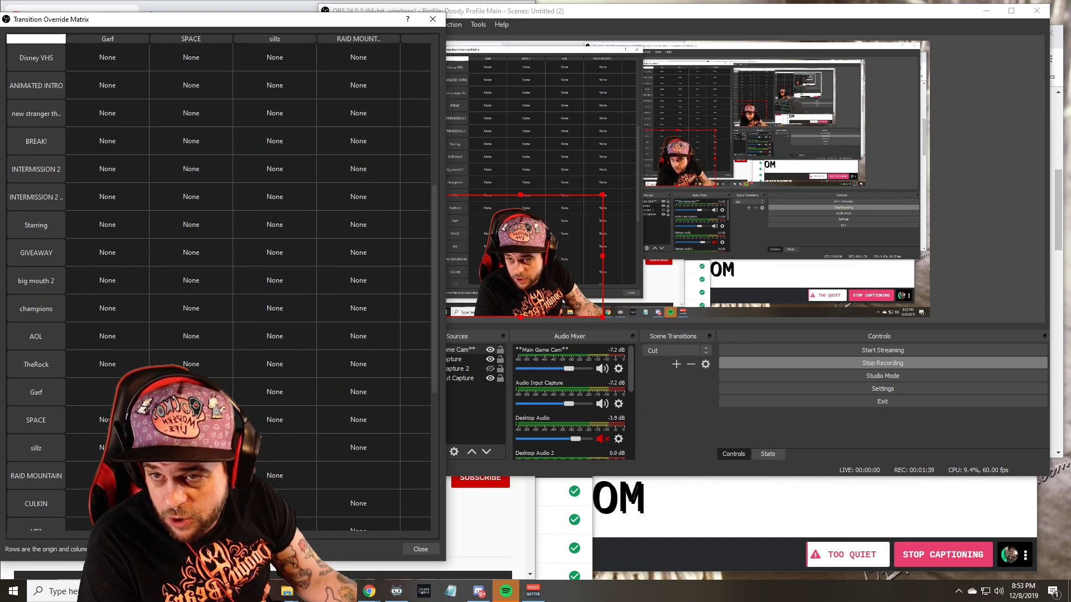
scroll(304, 525, right, 2)
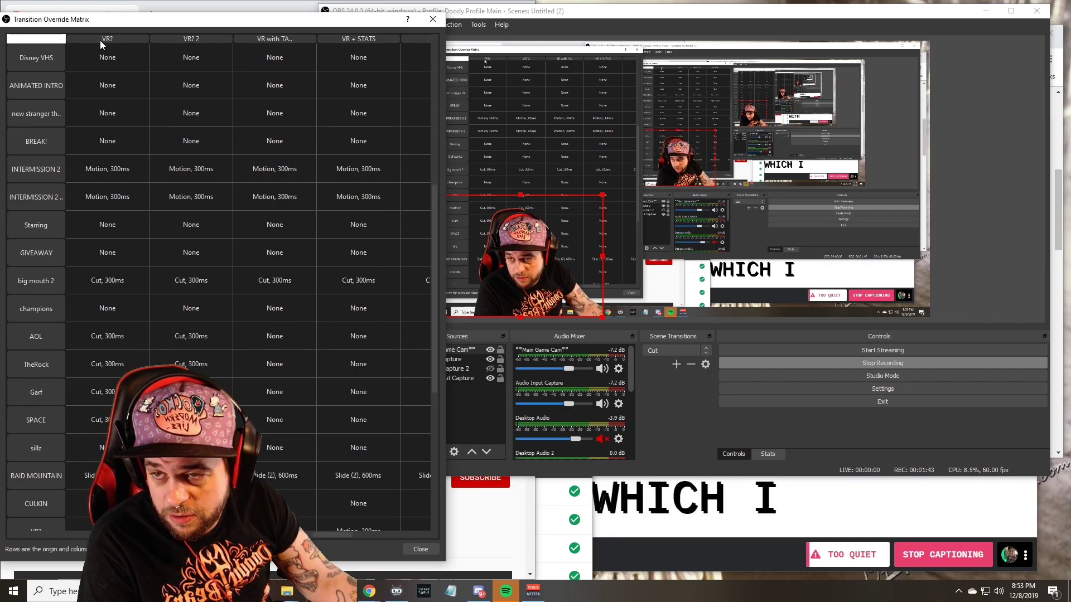
double_click(107, 279)
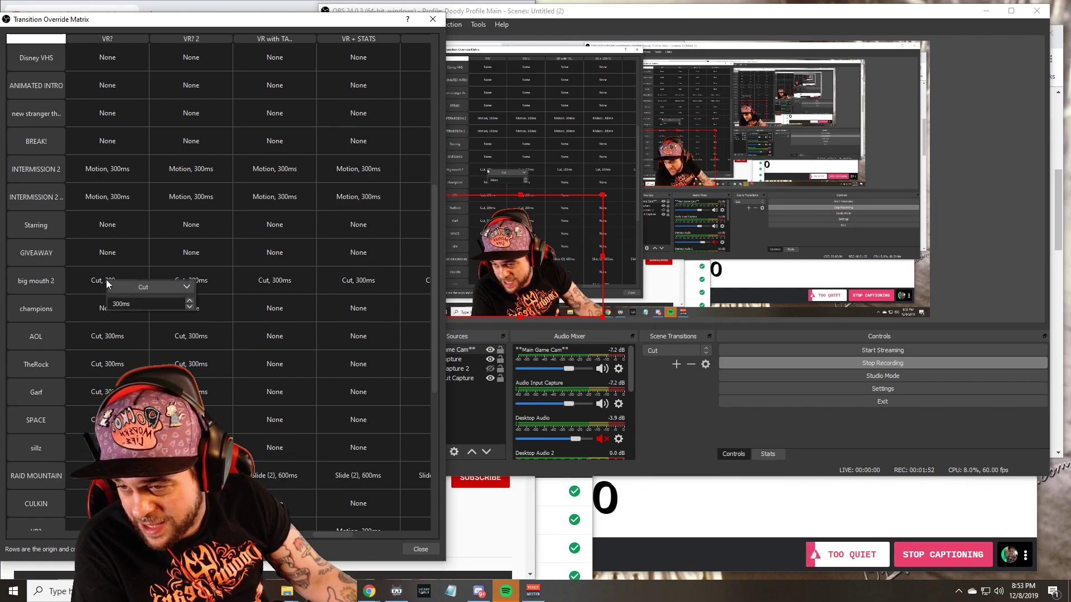
click(160, 288)
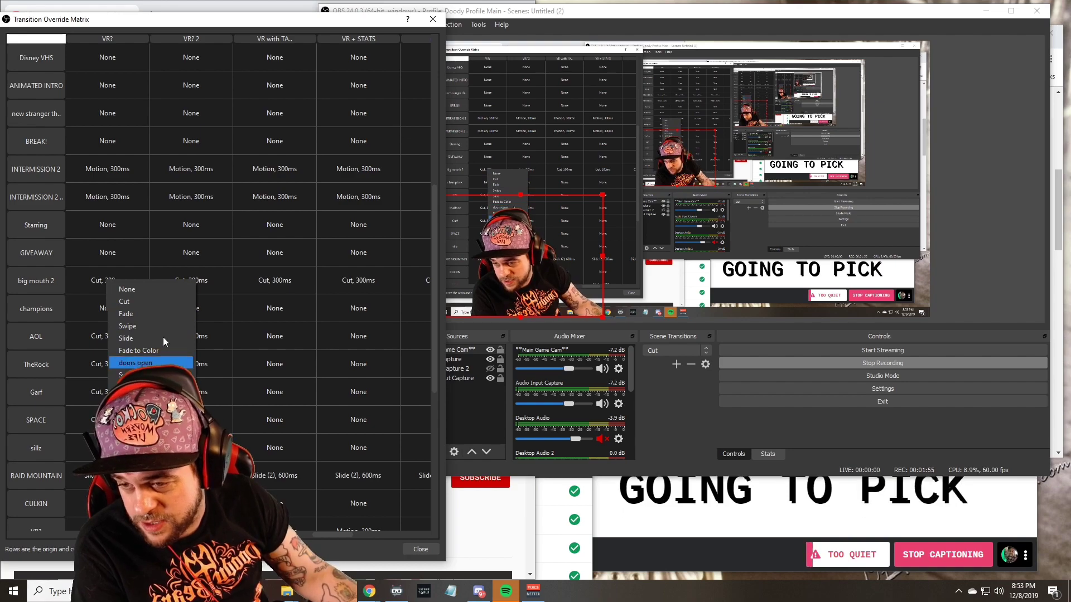
click(99, 279)
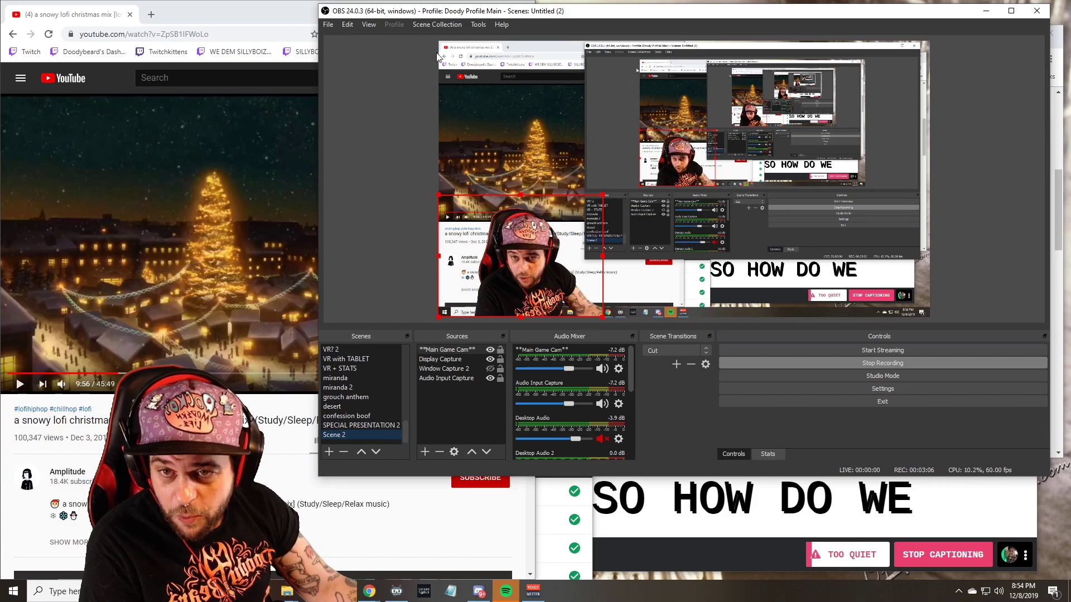
Step: Reopen the Transition Override Matrix, move it clear of the preview and extend its height
click(479, 26)
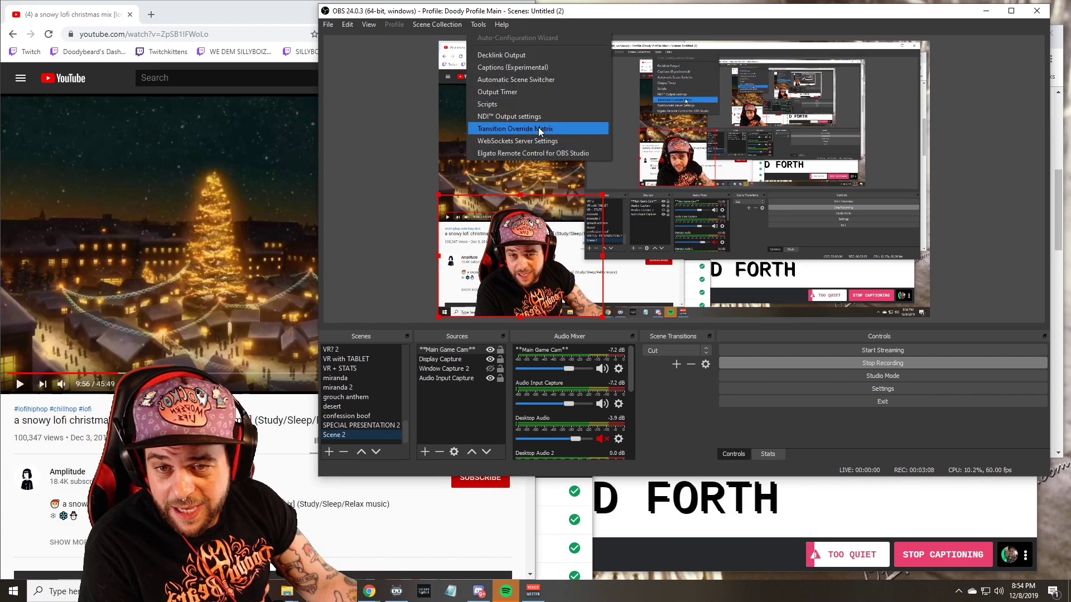
click(556, 129)
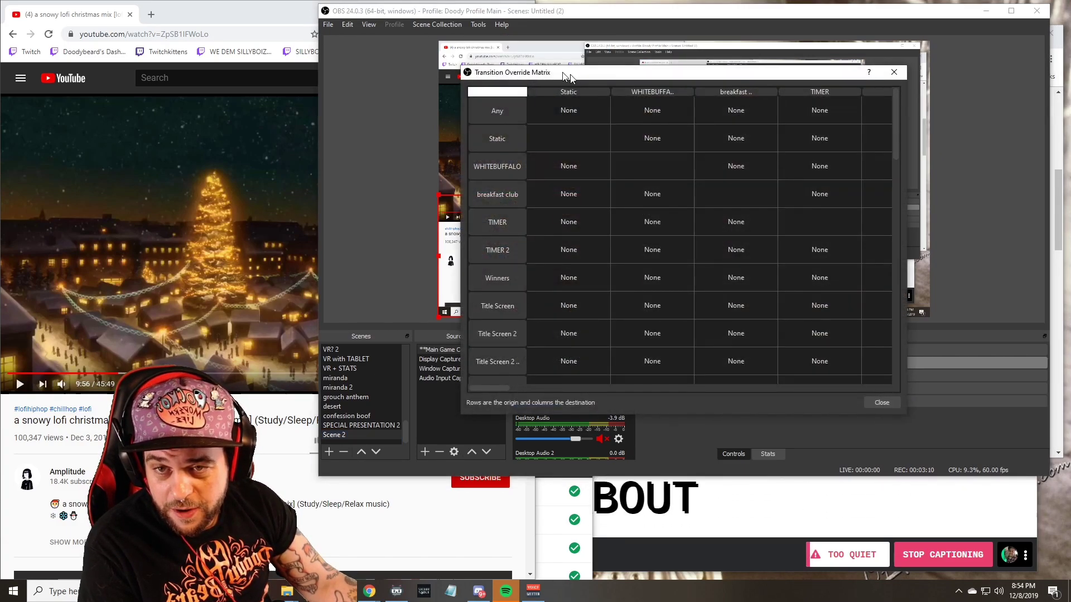
drag(571, 77, 115, 22)
drag(224, 361, 223, 576)
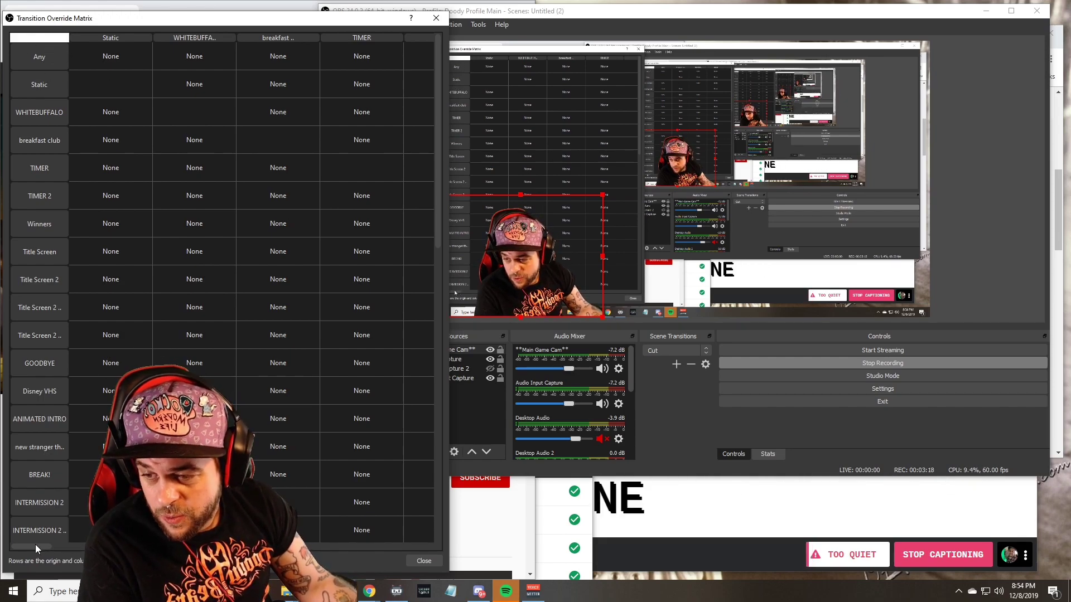
Step: Set the transition override from Any to the big mouth destination to Cut
scroll(224, 279, right, 1)
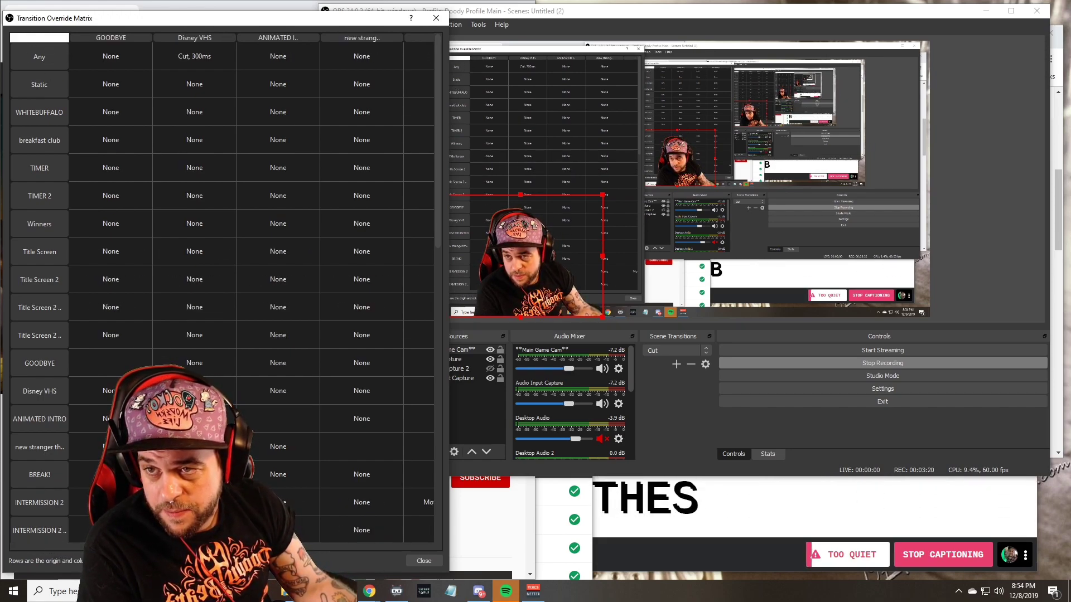
scroll(224, 279, right, 3)
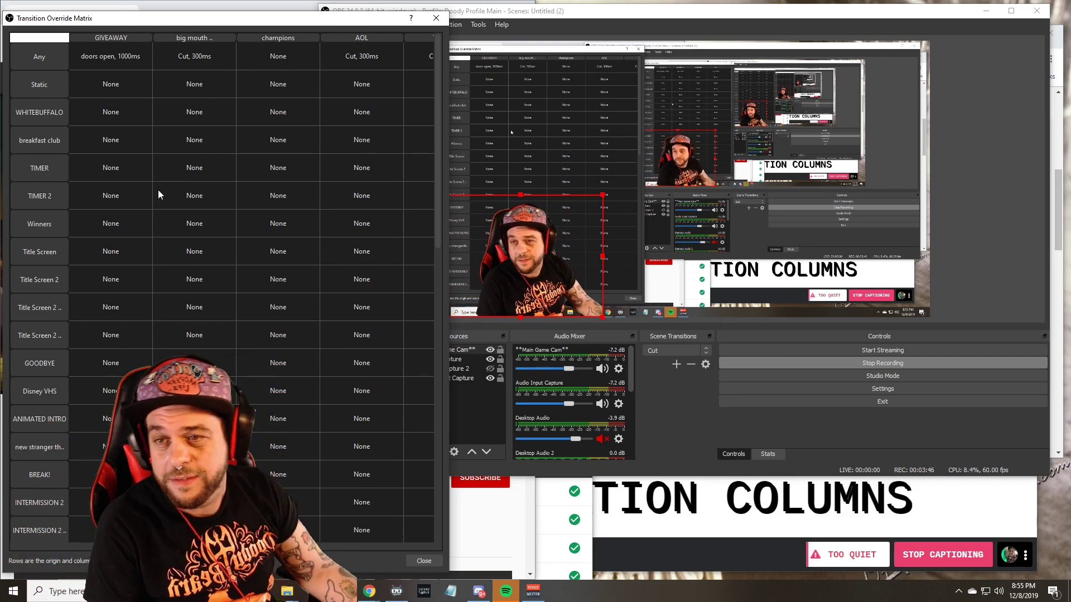
double_click(201, 58)
click(243, 69)
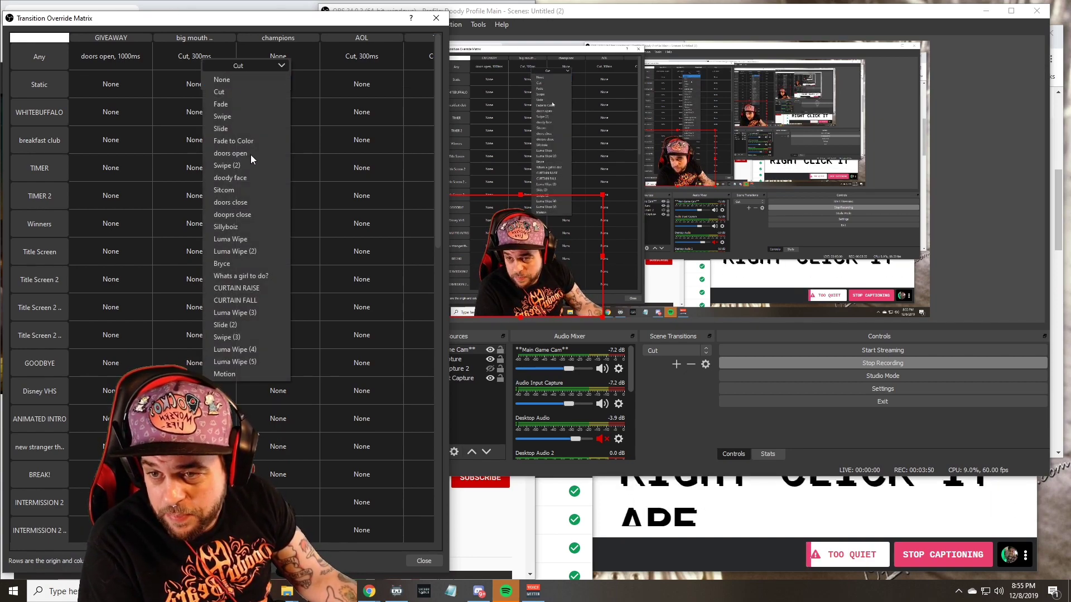
click(233, 90)
click(175, 54)
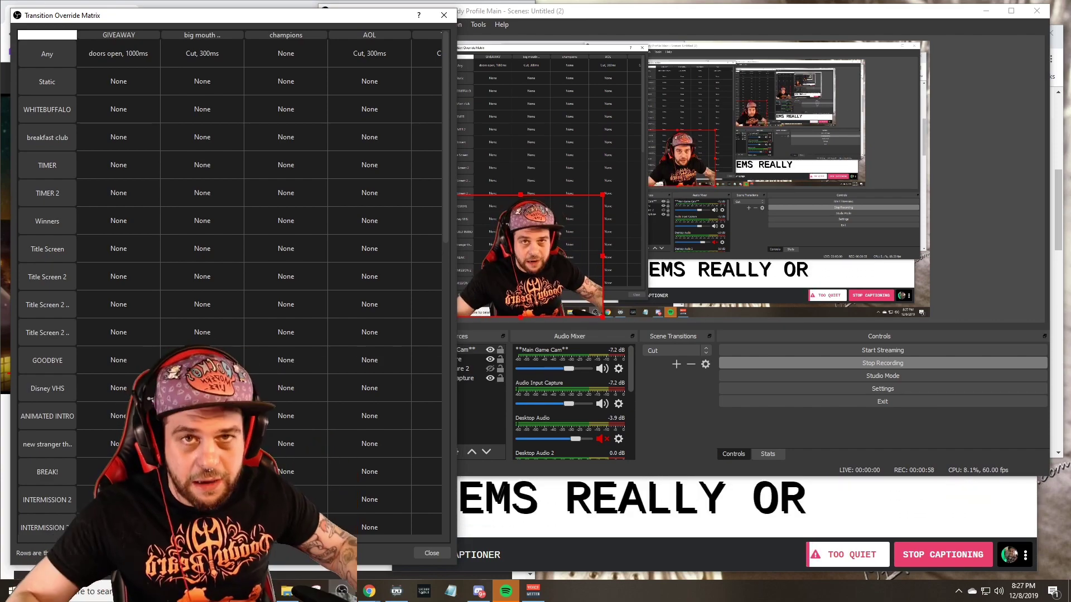
Step: Look through the configured overrides across the destination columns, including Title Screen and Disney VHS, back to Static
scroll(27, 543, left, 10)
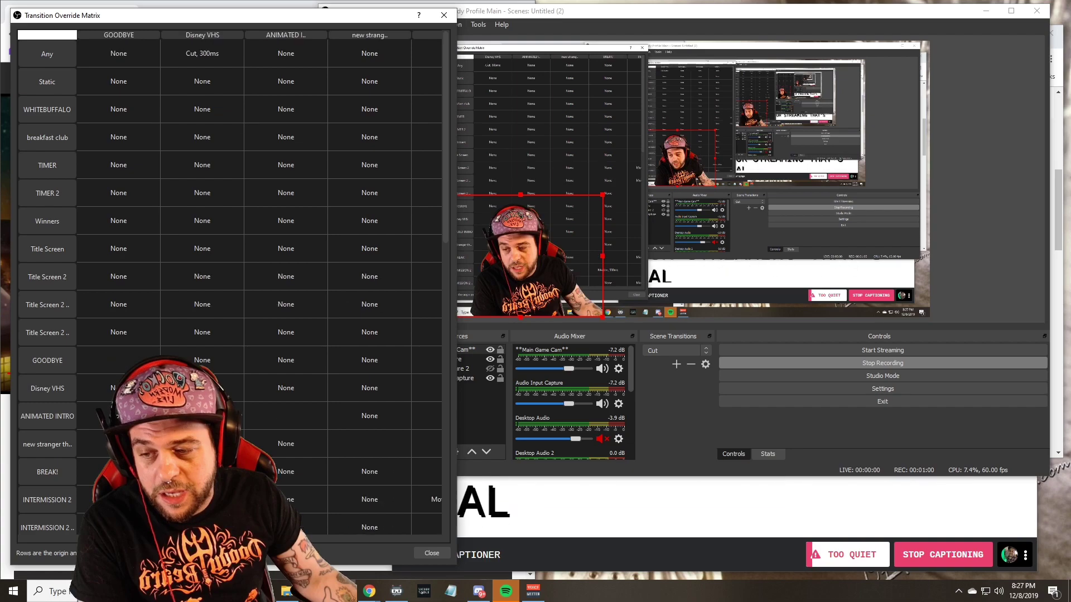
scroll(26, 543, right, 10)
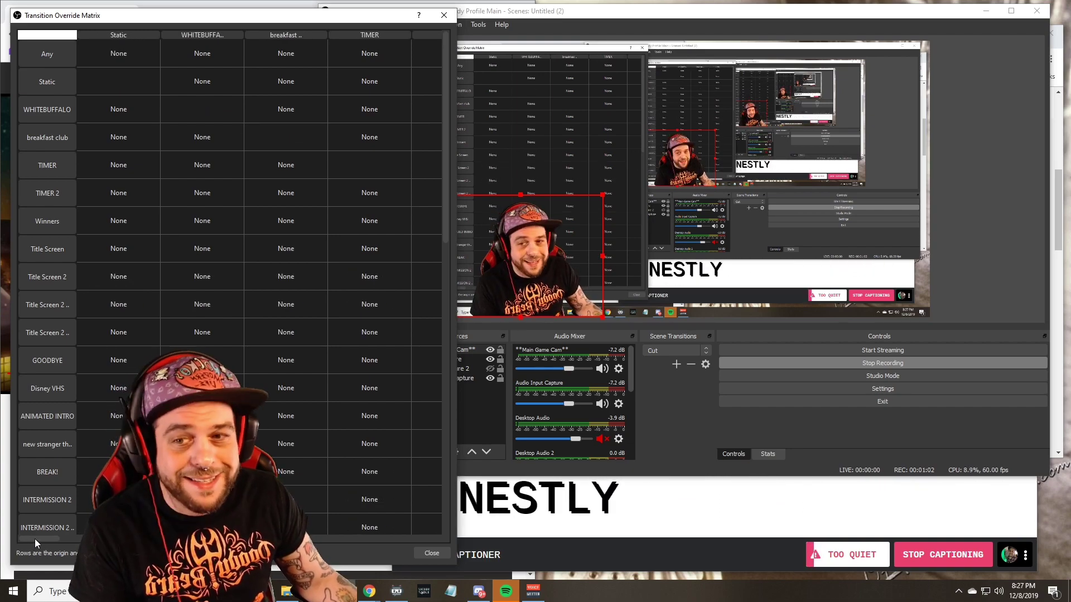
scroll(27, 543, left, 1)
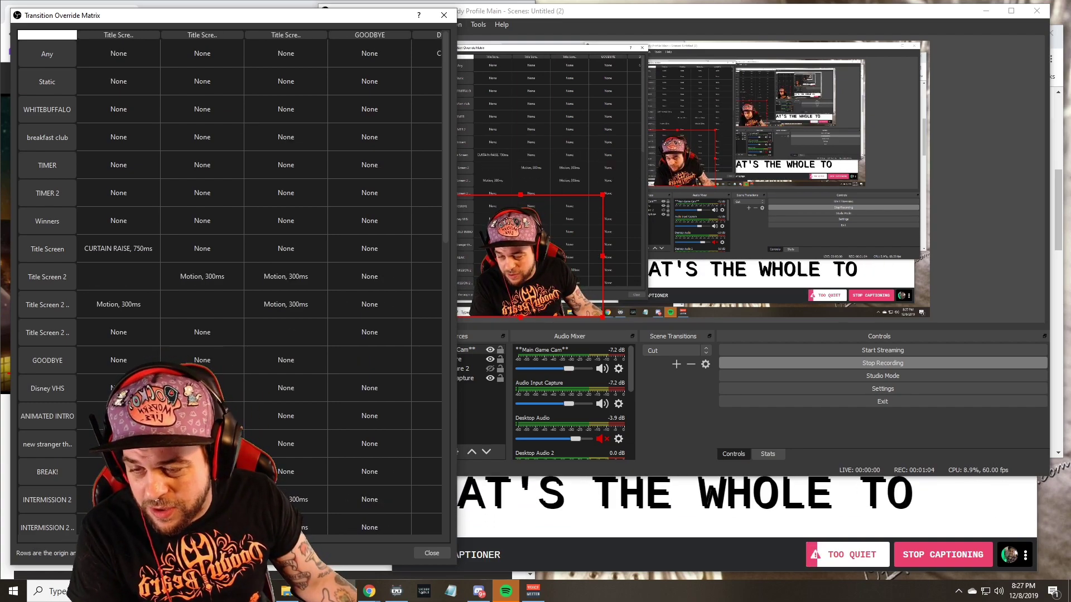
drag(161, 539, 38, 538)
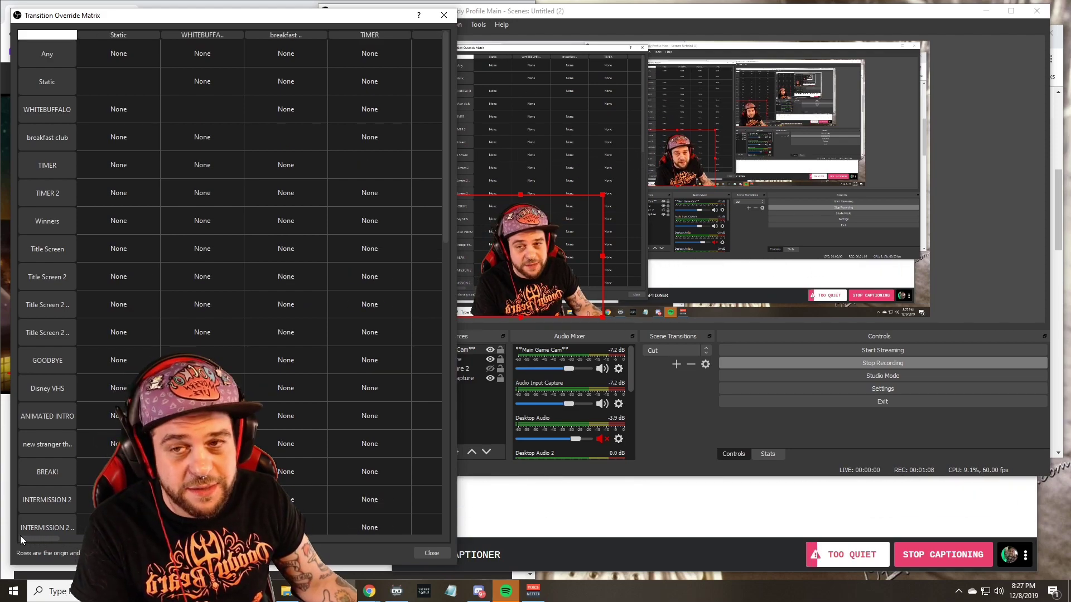